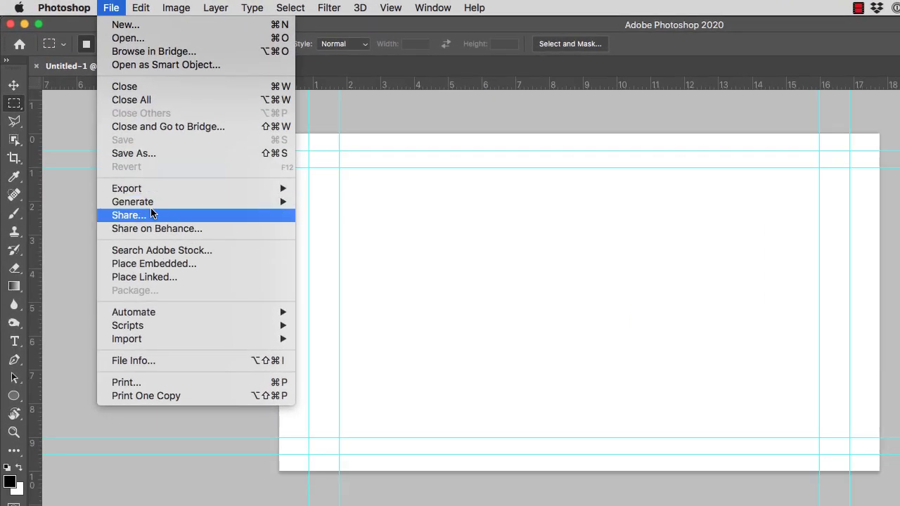
- Import MVI_7598.MOV from the CHERRY PIE folder using Video Frames to Layers
{"action": "mouse_move", "coordinate": [140, 297]}
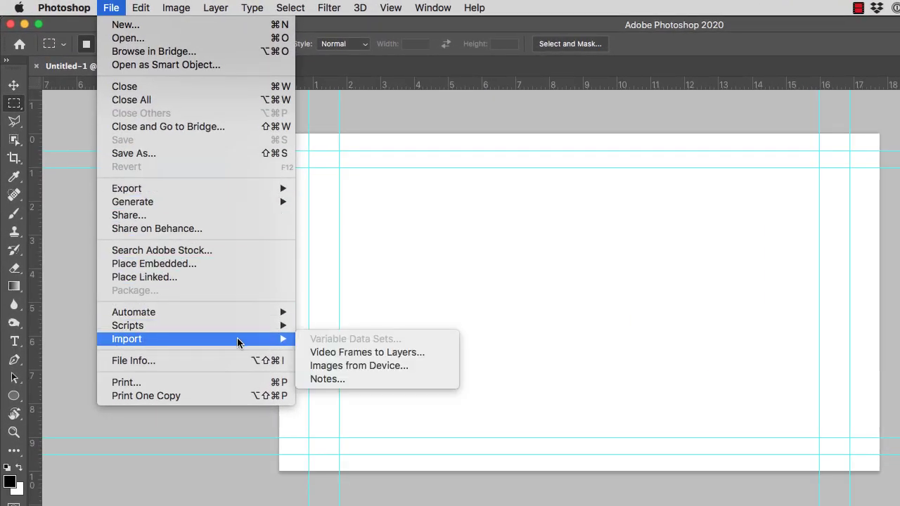
{"action": "left_click", "coordinate": [427, 353]}
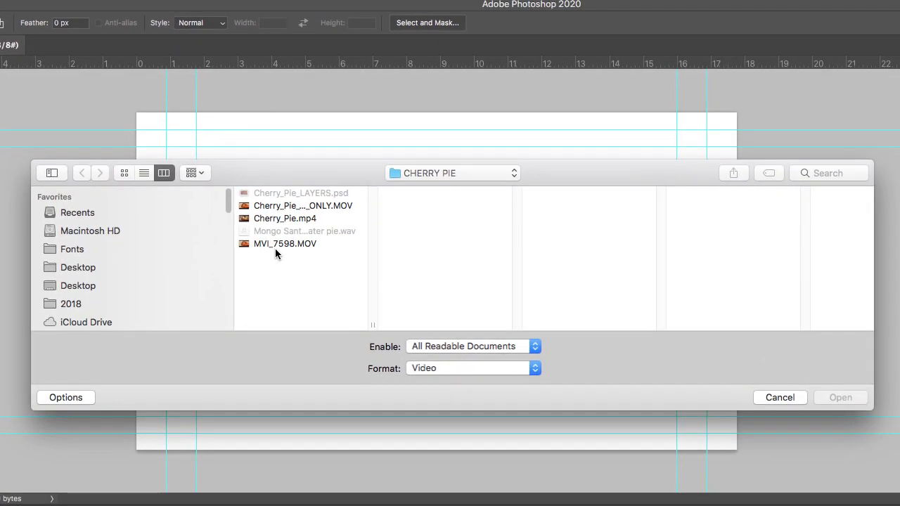
{"action": "left_click", "coordinate": [276, 243]}
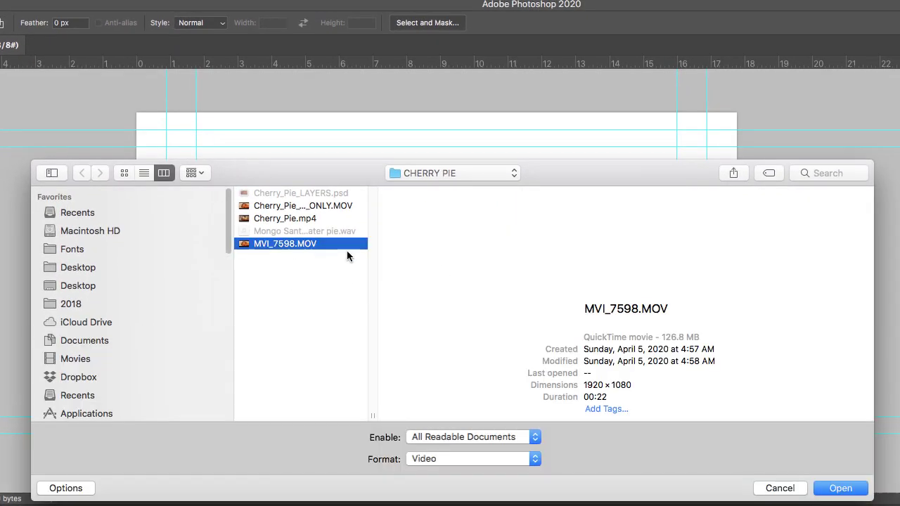
{"action": "left_click", "coordinate": [840, 486]}
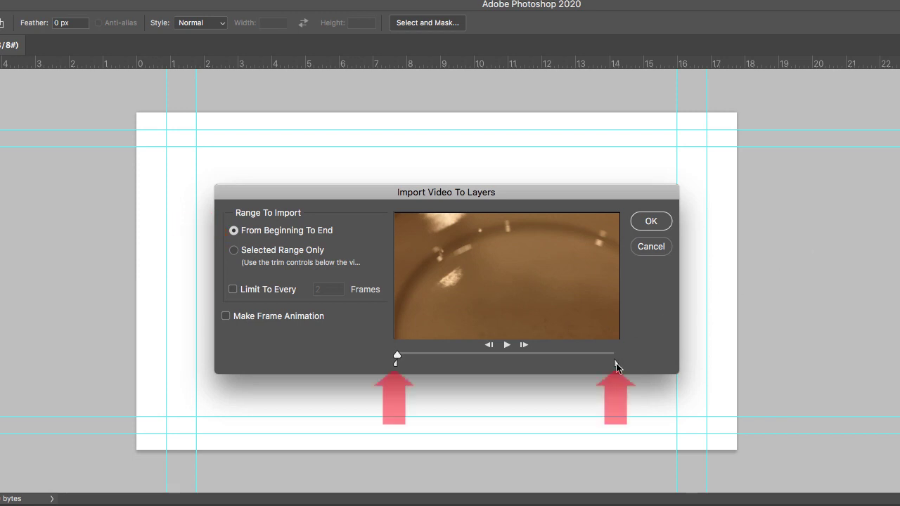
- Trim the end of the import range, preview it, then confirm the import past the large-document warning
{"action": "left_click_drag", "start_coordinate": [616, 366], "coordinate": [535, 367]}
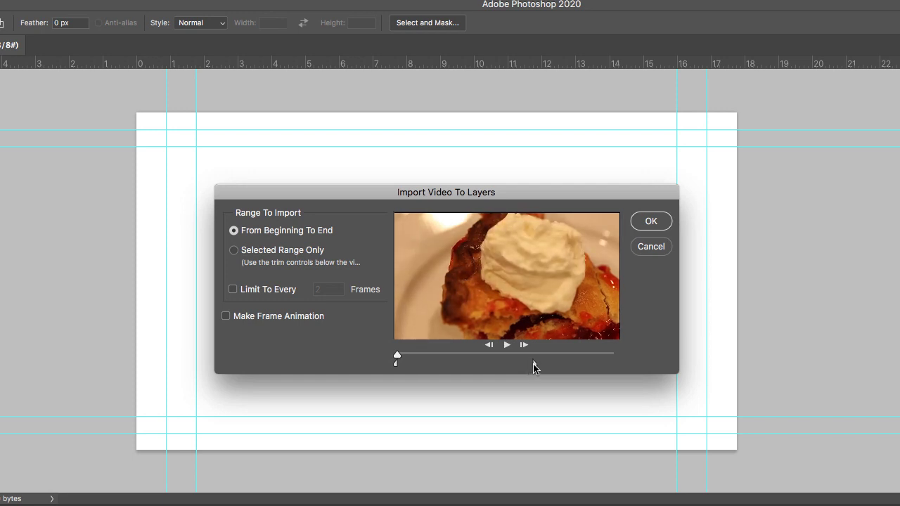
{"action": "left_click_drag", "start_coordinate": [534, 367], "coordinate": [535, 366]}
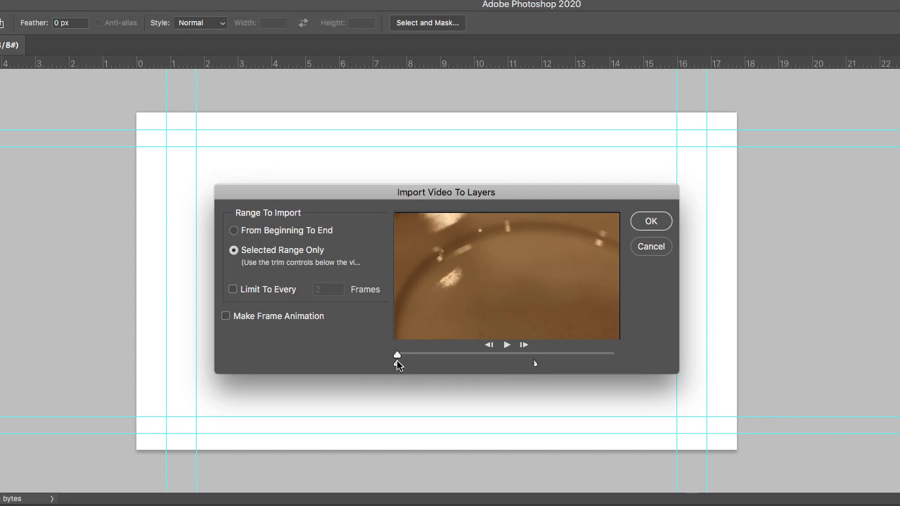
{"action": "left_click", "coordinate": [506, 345]}
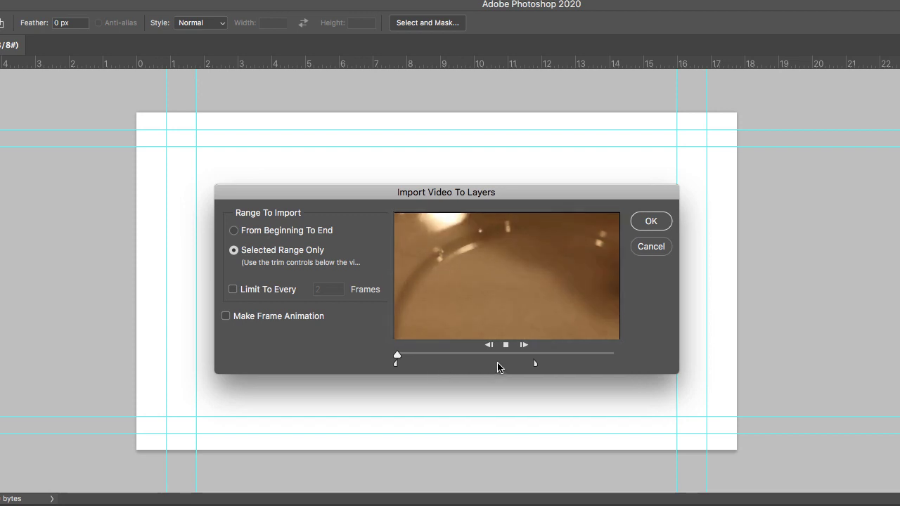
{"action": "left_click", "coordinate": [506, 344]}
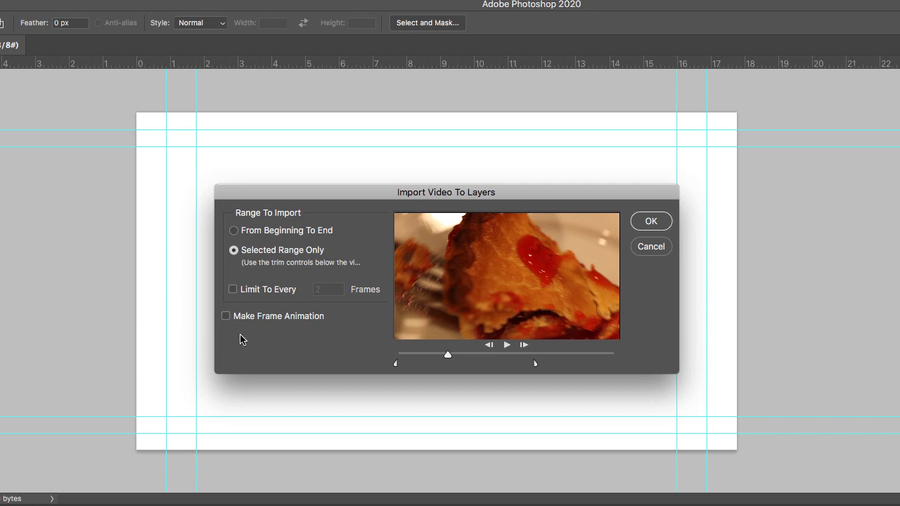
{"action": "left_click", "coordinate": [652, 221]}
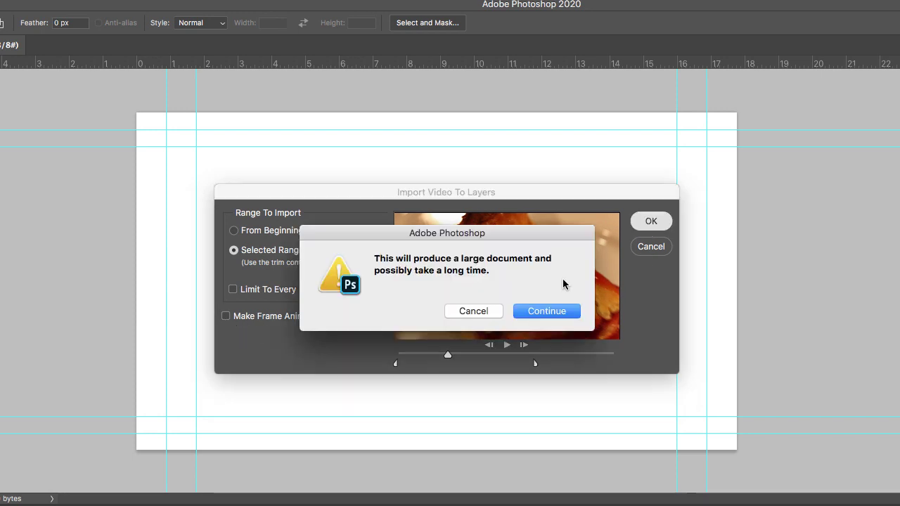
{"action": "left_click", "coordinate": [549, 314]}
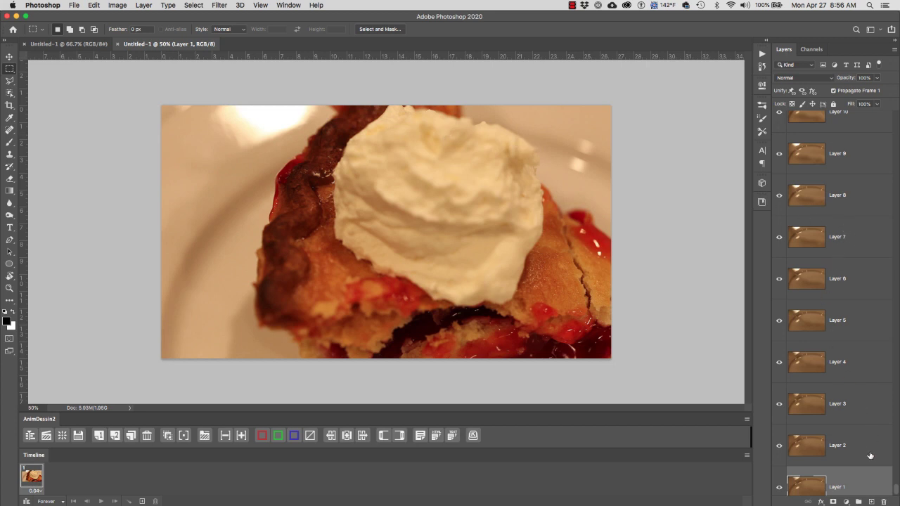
- Scroll the Layers panel to review the newly created numbered frame layers
{"action": "left_click_drag", "start_coordinate": [896, 491], "coordinate": [887, 118]}
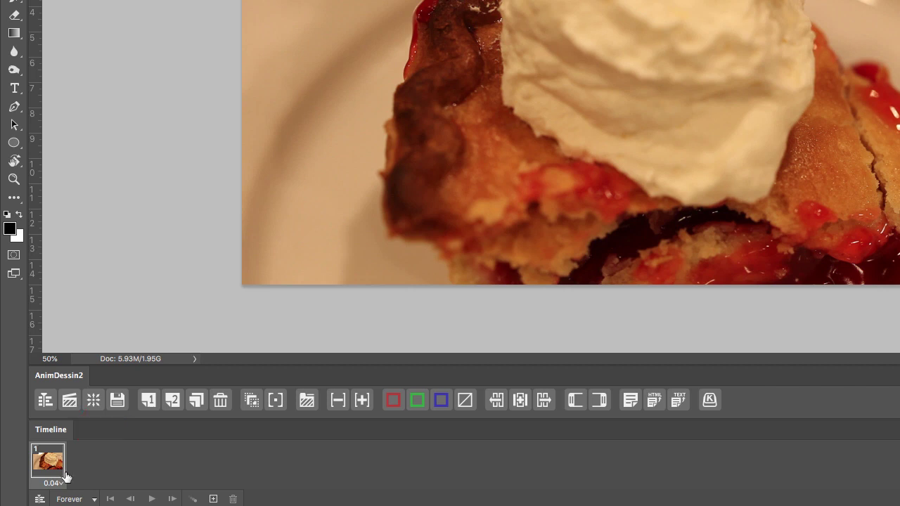
- Convert the frame animation to a video timeline and scrub through the first few frames
{"action": "left_click", "coordinate": [39, 499]}
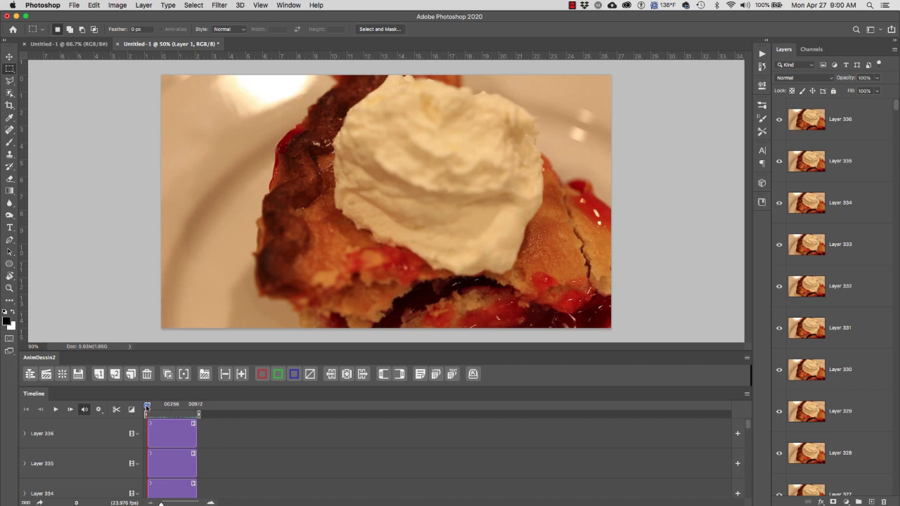
{"action": "mouse_move", "coordinate": [147, 406]}
{"action": "left_mouse_down"}
{"action": "mouse_move", "coordinate": [159, 407]}
{"action": "mouse_move", "coordinate": [145, 408]}
{"action": "left_mouse_up"}
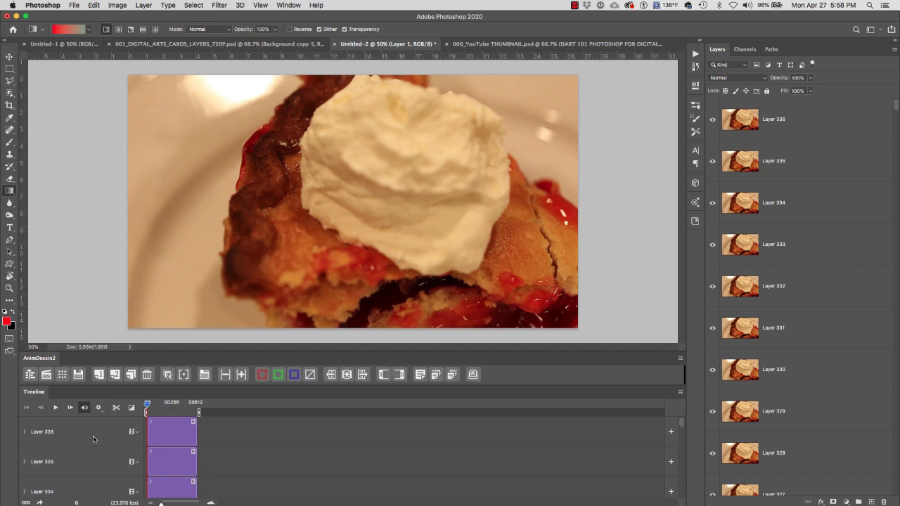
- Select Layer 336 through Layer 1 and apply Convert Frames > Make Frames from Clips
{"action": "left_click", "coordinate": [853, 126]}
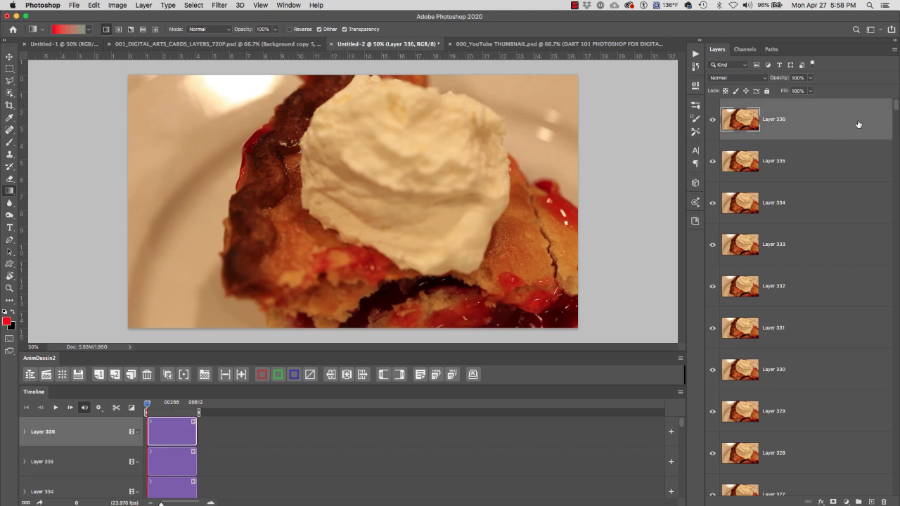
{"action": "left_click_drag", "start_coordinate": [896, 106], "coordinate": [896, 492]}
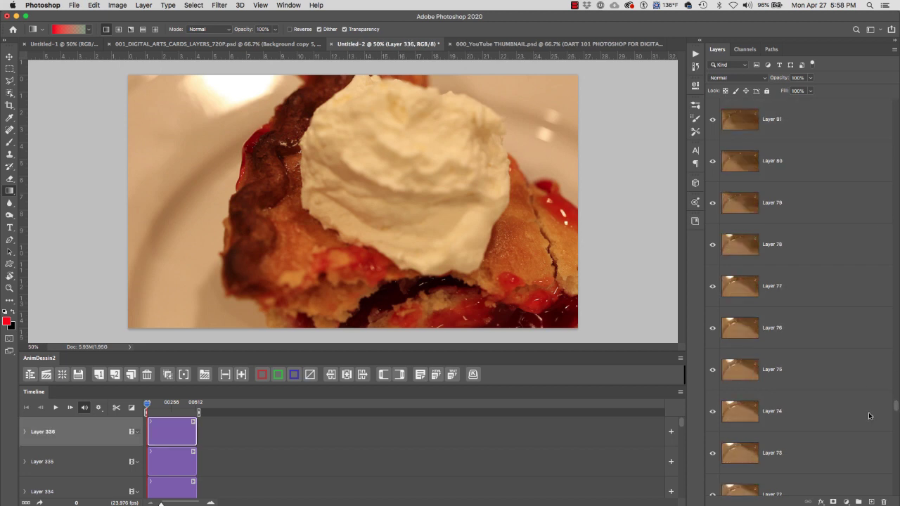
{"action": "left_click", "coordinate": [830, 479], "text": "shift"}
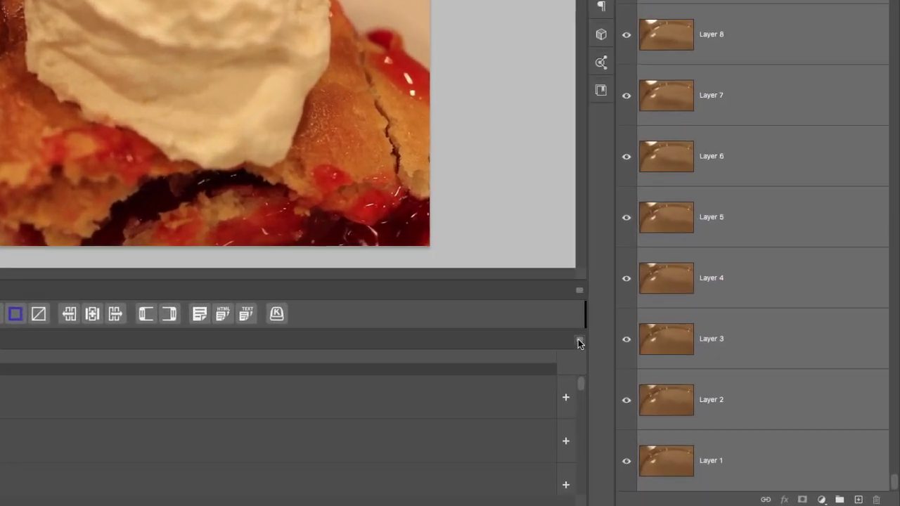
{"action": "left_click", "coordinate": [680, 392]}
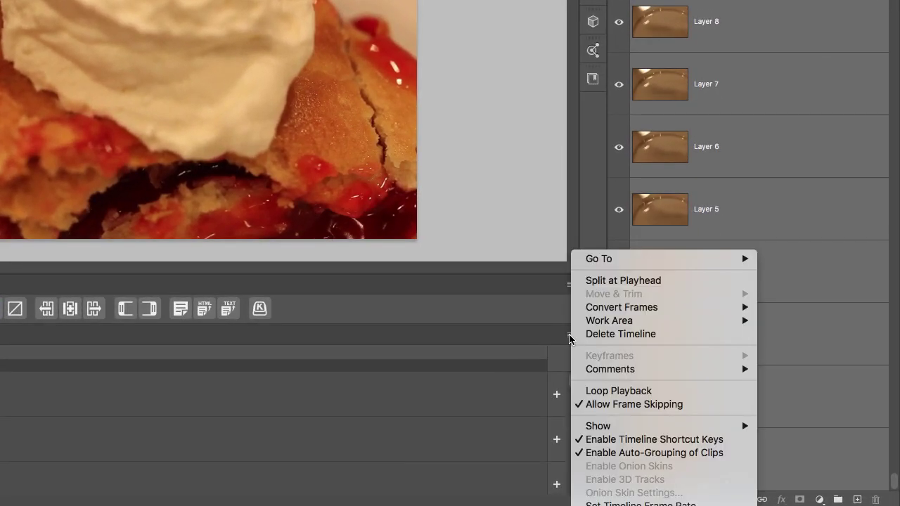
{"action": "mouse_move", "coordinate": [588, 308]}
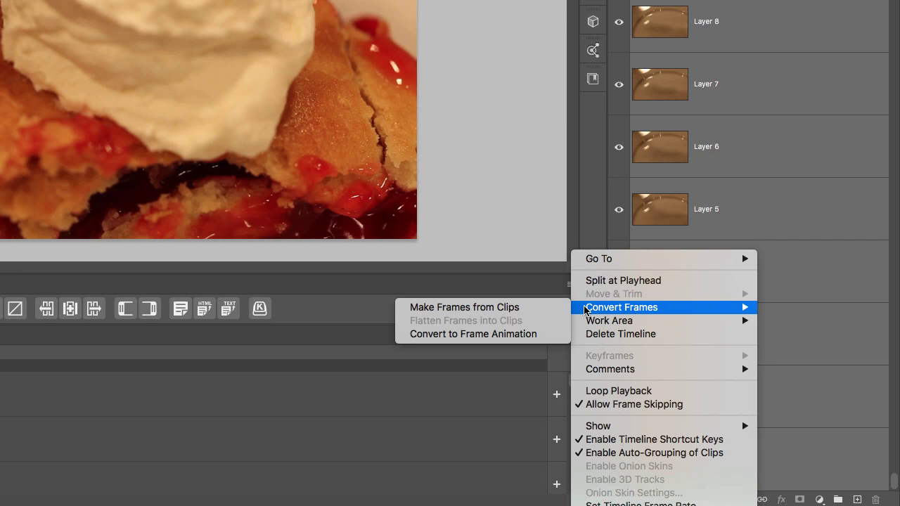
{"action": "left_click", "coordinate": [539, 309]}
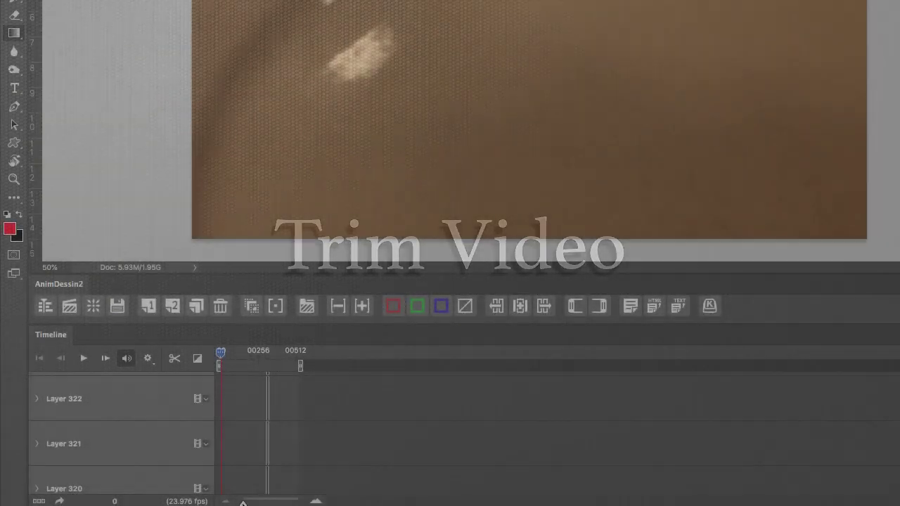
{"action": "left_click_drag", "start_coordinate": [246, 504], "coordinate": [274, 503]}
{"action": "scroll", "coordinate": [471, 429], "scroll_direction": "down", "scroll_amount": 10}
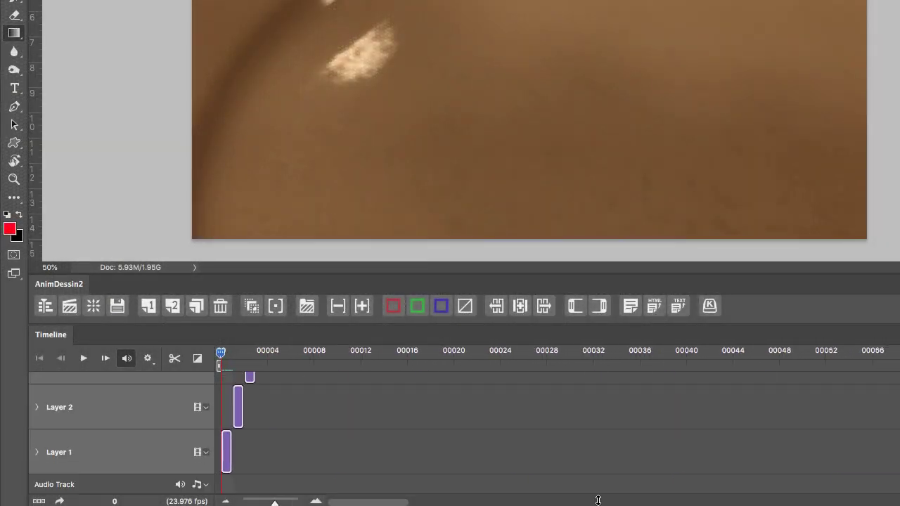
{"action": "scroll", "coordinate": [471, 432], "scroll_direction": "up", "scroll_amount": 20}
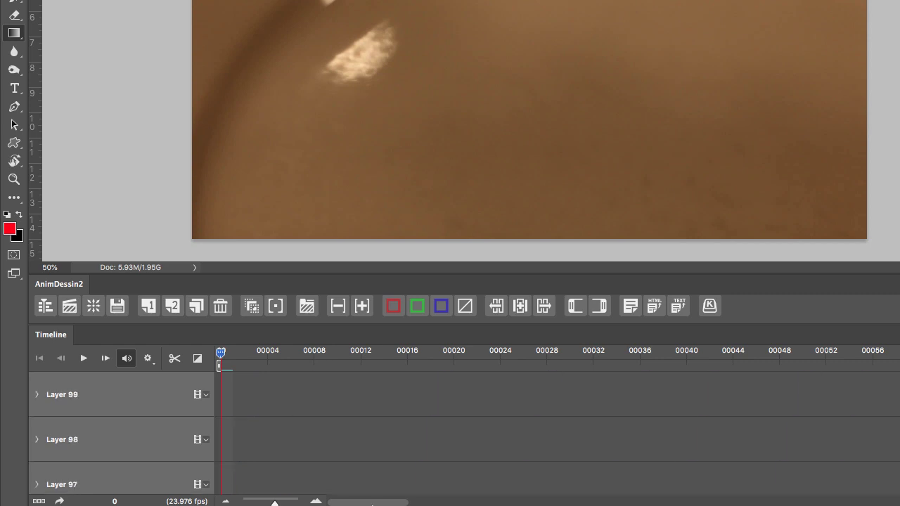
{"action": "scroll", "coordinate": [874, 426], "scroll_direction": "right", "scroll_amount": 10}
{"action": "scroll", "coordinate": [471, 429], "scroll_direction": "up", "scroll_amount": 20}
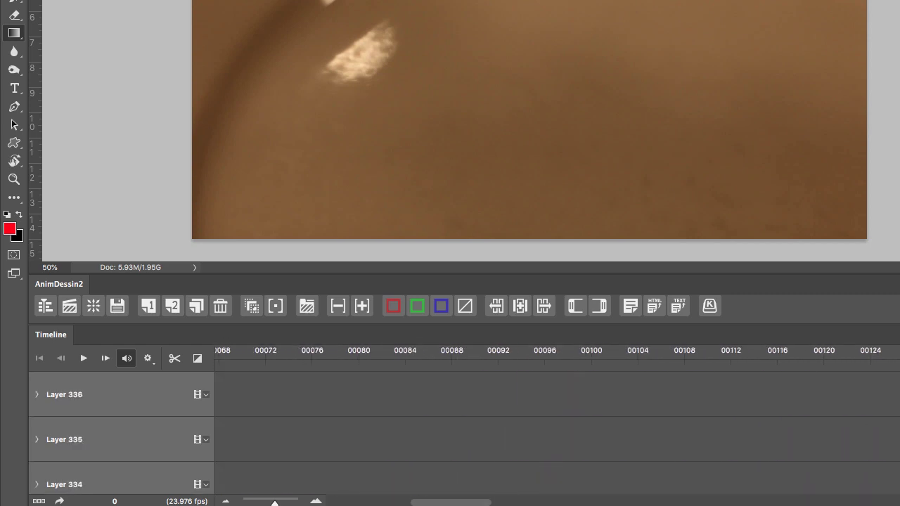
{"action": "left_click_drag", "start_coordinate": [420, 500], "coordinate": [723, 500]}
{"action": "scroll", "coordinate": [593, 396], "scroll_direction": "left", "scroll_amount": 2}
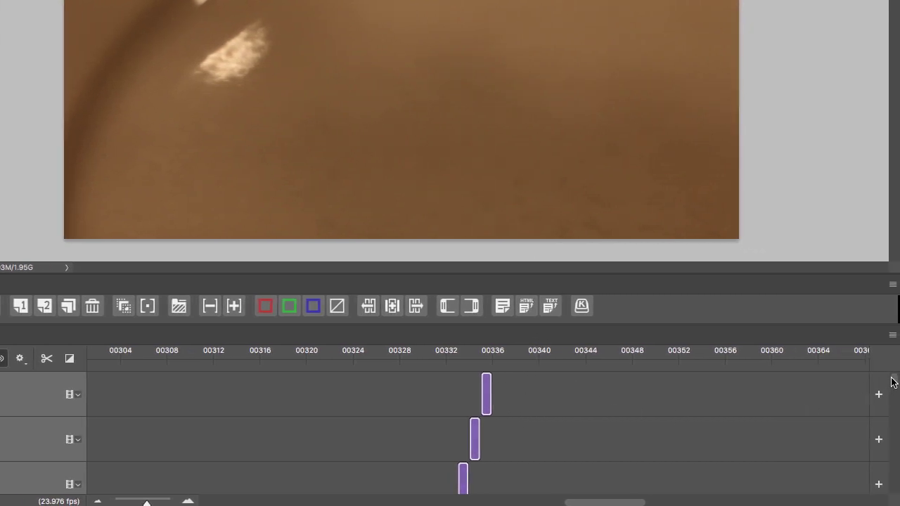
- Zoom the timeline out and place the playhead at the end of the clips, near frame 336
{"action": "scroll", "coordinate": [891, 483], "scroll_direction": "down", "scroll_amount": 2}
{"action": "scroll", "coordinate": [892, 486], "scroll_direction": "left", "scroll_amount": 10}
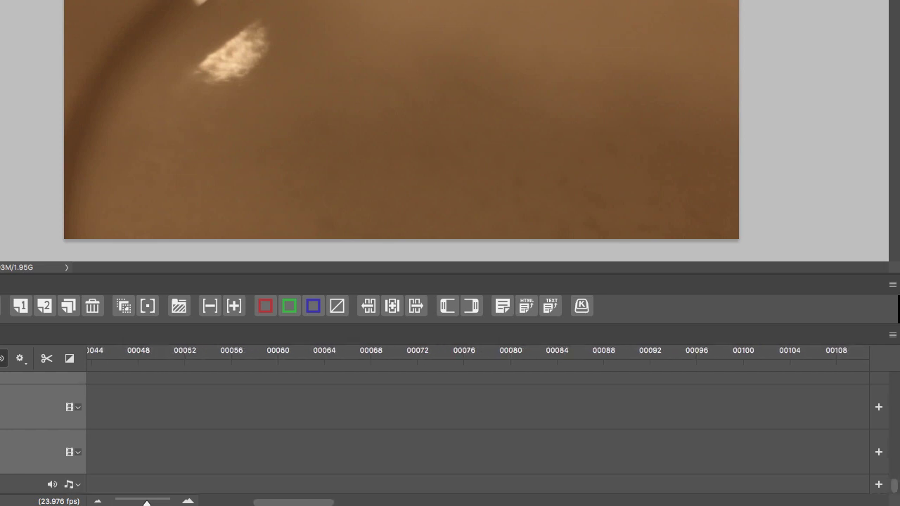
{"action": "scroll", "coordinate": [134, 480], "scroll_direction": "left", "scroll_amount": 3}
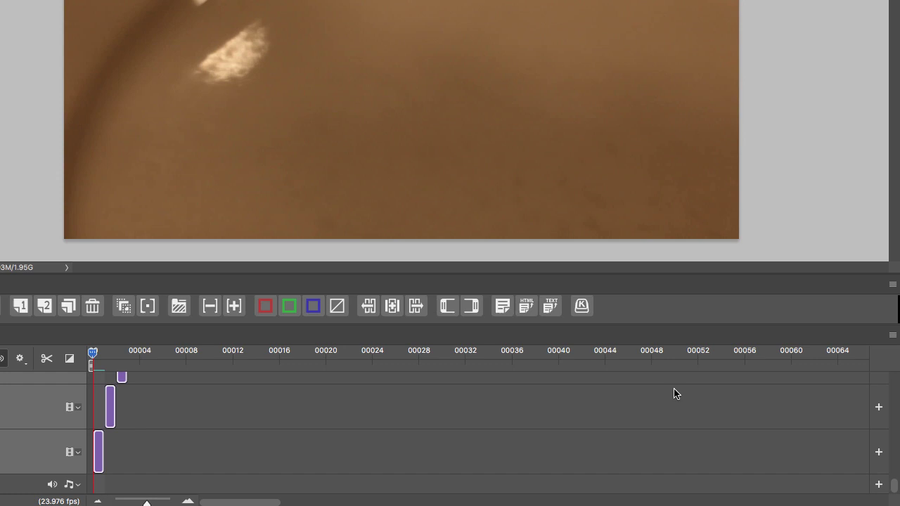
{"action": "left_click_drag", "start_coordinate": [894, 487], "coordinate": [894, 376]}
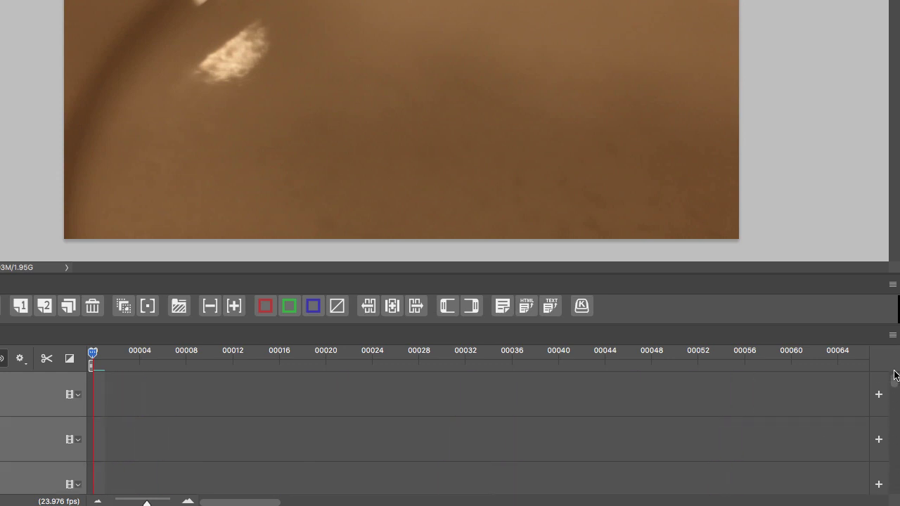
{"action": "left_click_drag", "start_coordinate": [268, 502], "coordinate": [664, 504]}
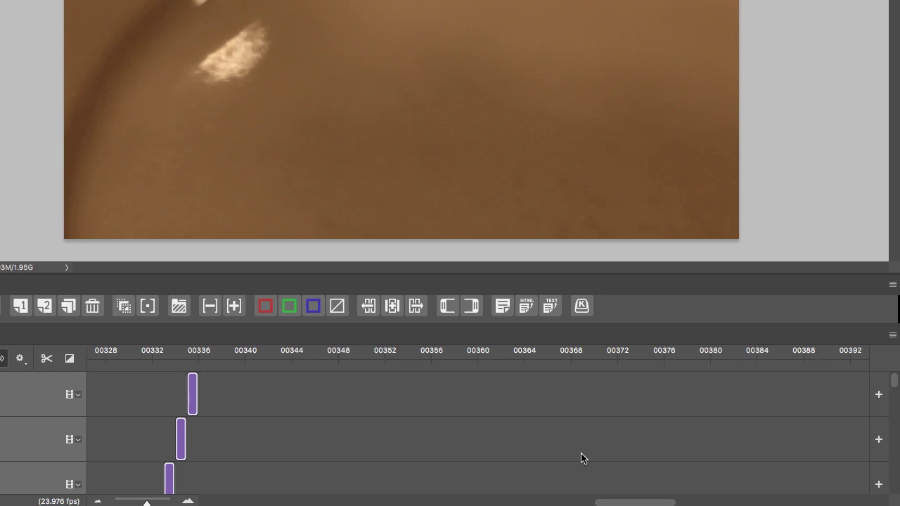
{"action": "left_click_drag", "start_coordinate": [145, 502], "coordinate": [128, 502]}
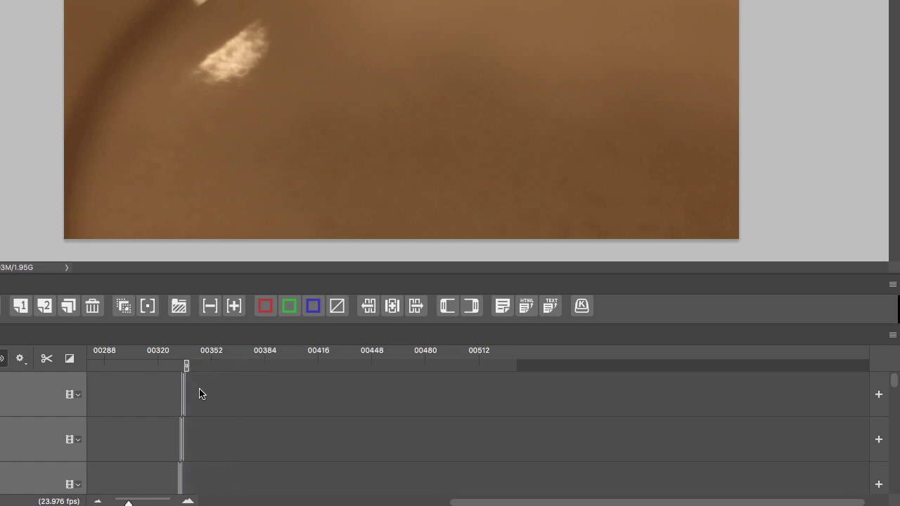
{"action": "left_click", "coordinate": [186, 354]}
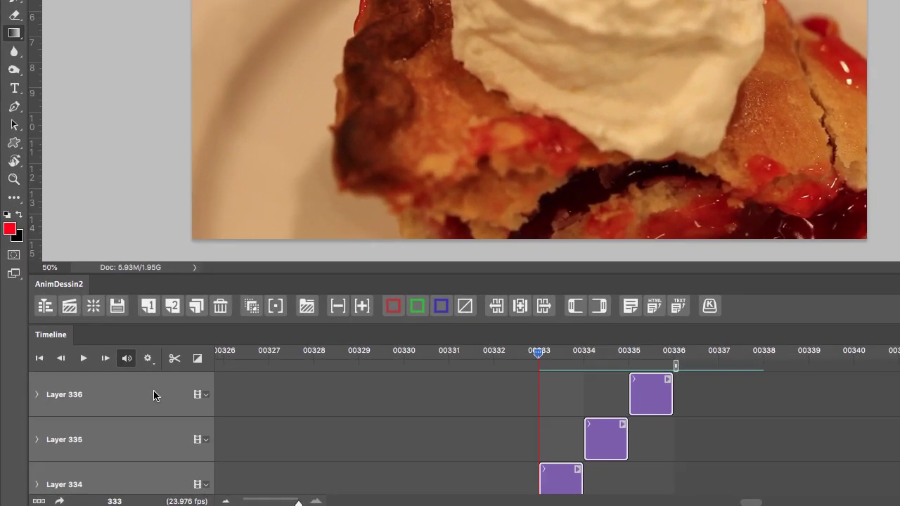
- Merge all clips into Video Group 1 with New Video Group from Clips, then zoom out
{"action": "left_click", "coordinate": [206, 396]}
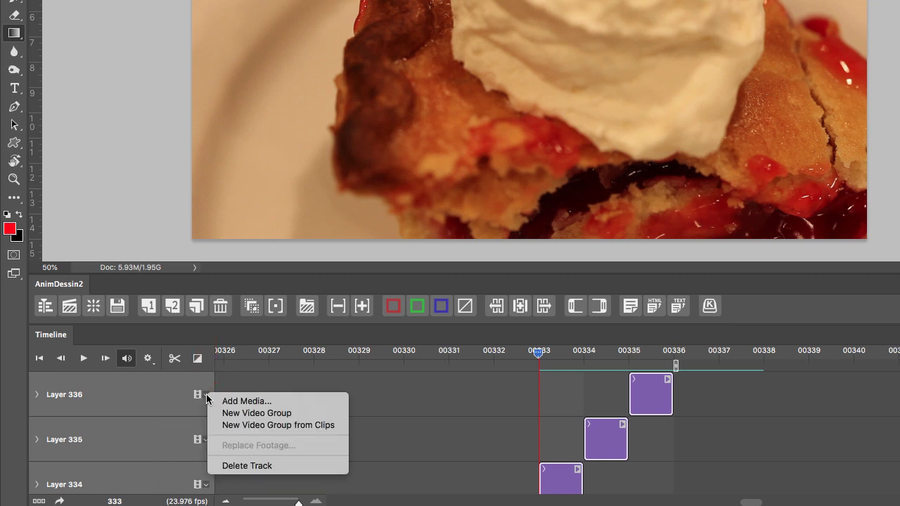
{"action": "left_click", "coordinate": [228, 426]}
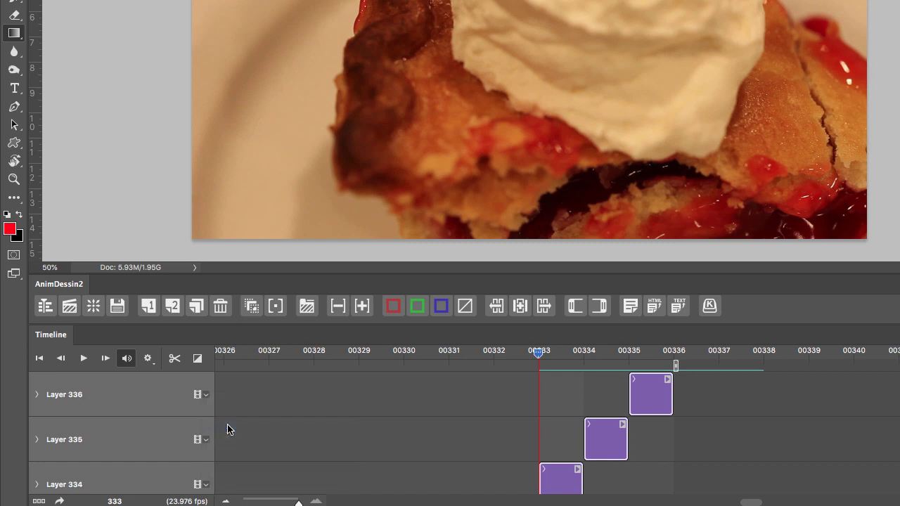
{"action": "left_click_drag", "start_coordinate": [299, 502], "coordinate": [253, 502]}
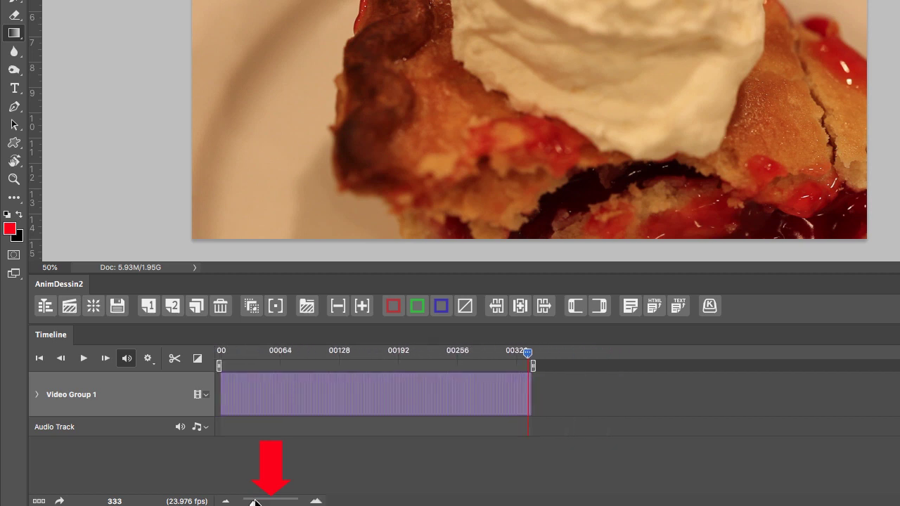
- Scrub the playhead back toward frame 0 and play the grouped cherry pie video
{"action": "left_click_drag", "start_coordinate": [529, 355], "coordinate": [221, 364]}
{"action": "left_click", "coordinate": [81, 360]}
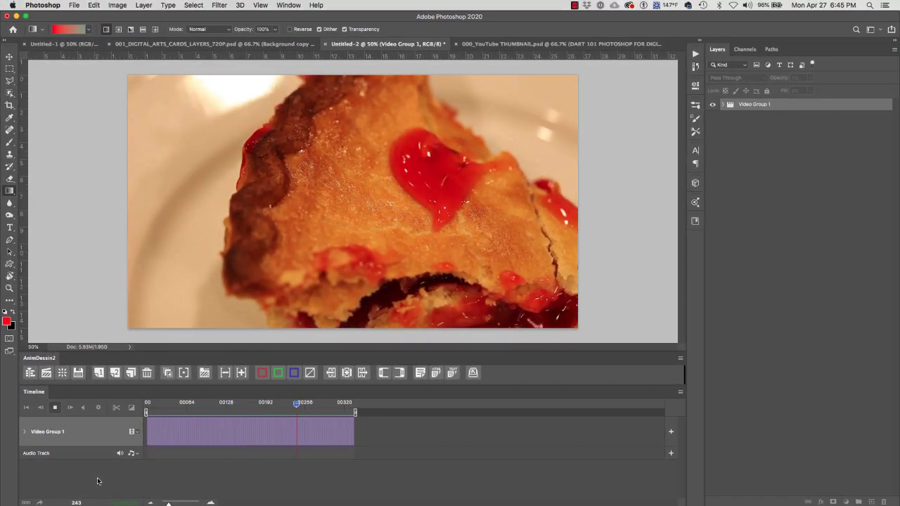
{"action": "left_click", "coordinate": [55, 407]}
{"action": "left_click", "coordinate": [55, 408]}
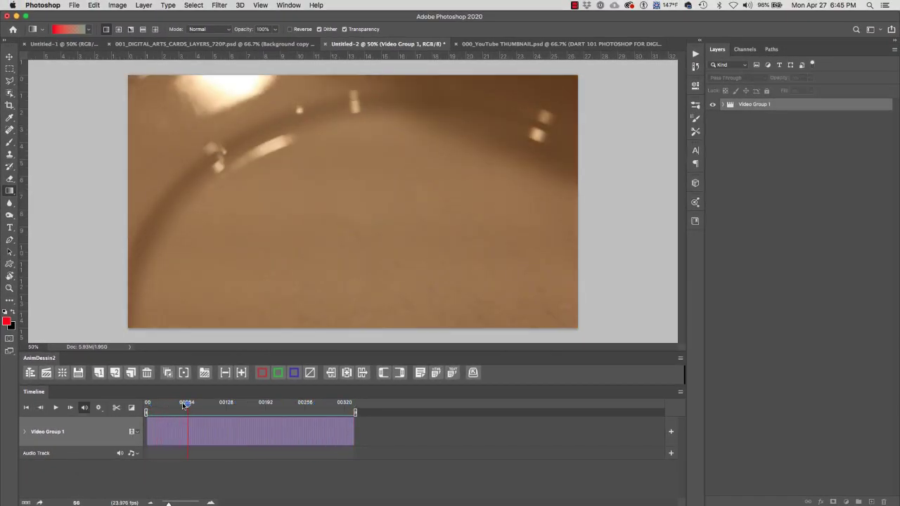